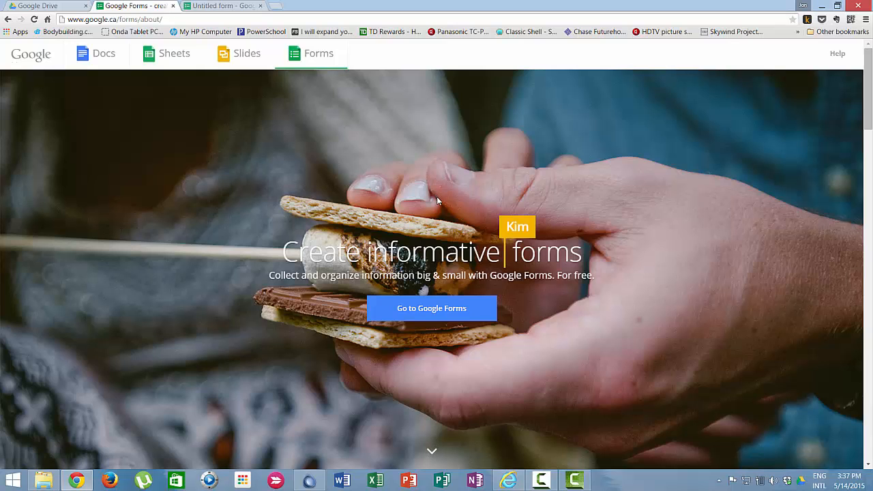
Step: Create a new Google Form in the shared Mikes' Hard Lemonade folder in Google Drive, accepting the folder's sharing permissions
left_click(423, 312)
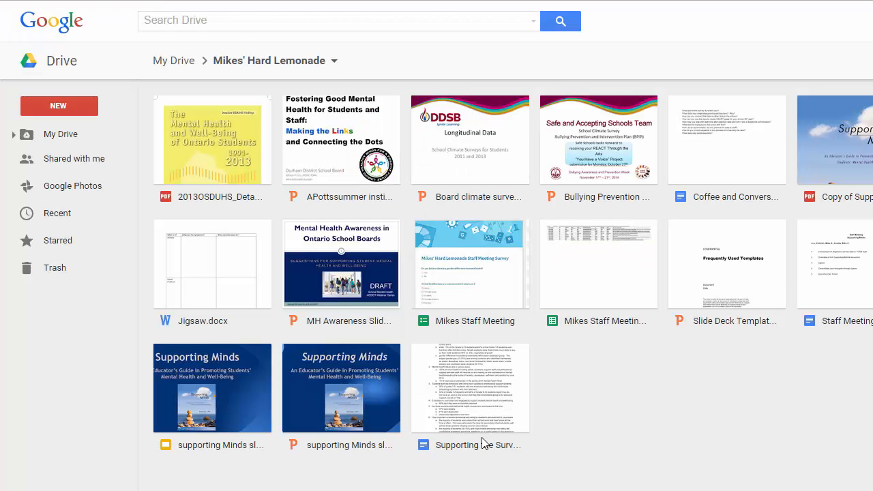
left_click(51, 110)
mouse_move(128, 299)
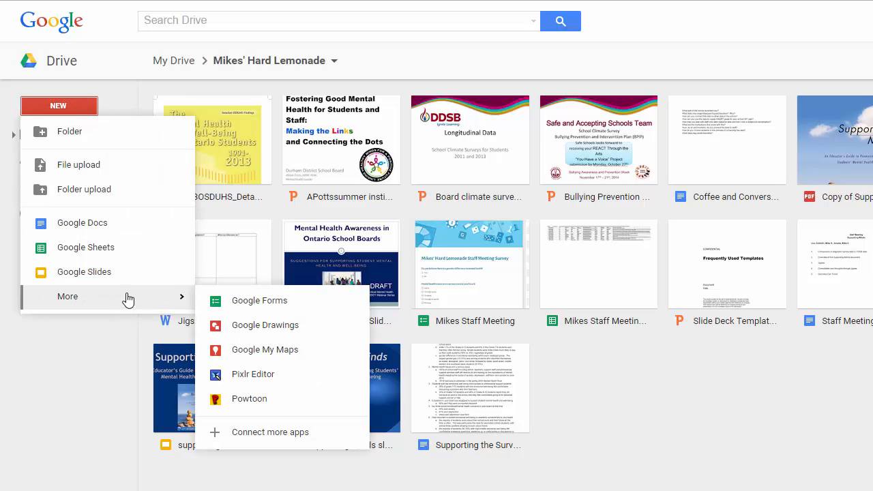
left_click(262, 304)
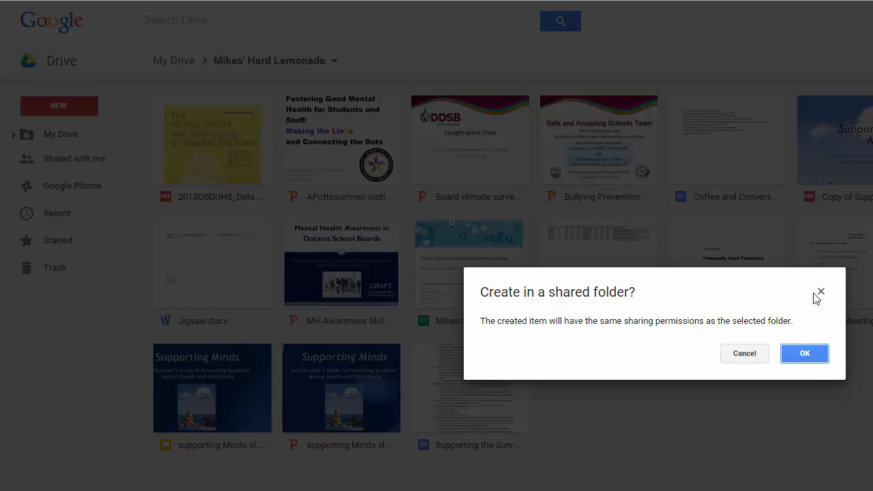
left_click(821, 356)
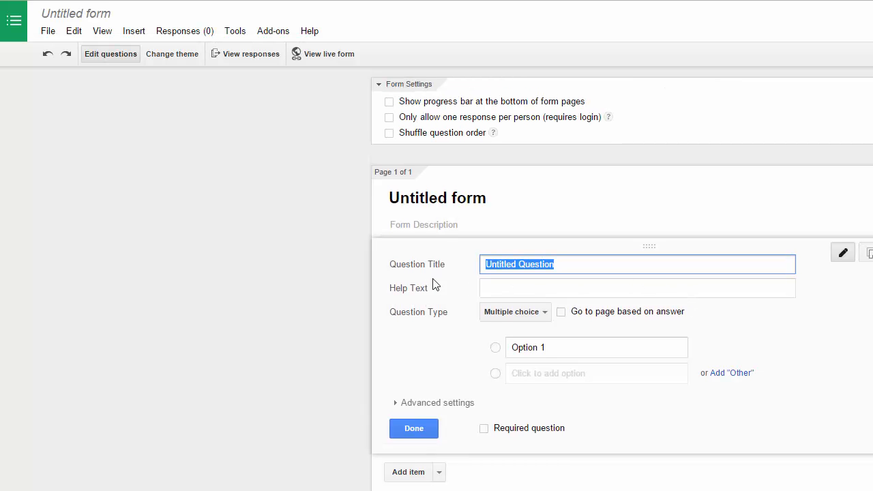
Step: Apply the Birthday Cats theme to the form
left_click(174, 55)
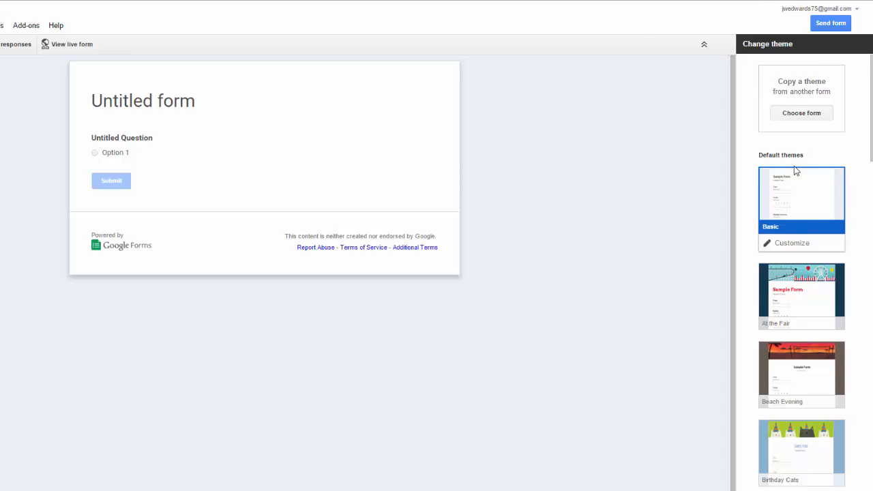
scroll(811, 245, "down", 1)
scroll(812, 244, "down", 1)
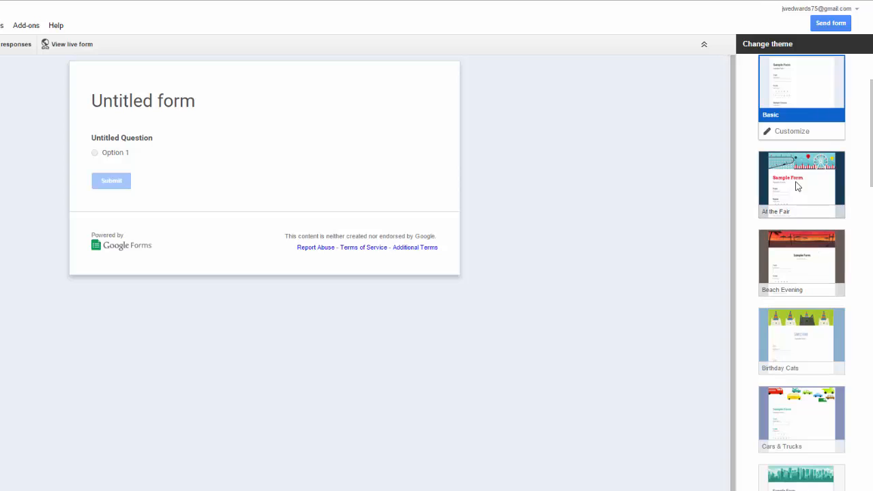
scroll(815, 272, "down", 1)
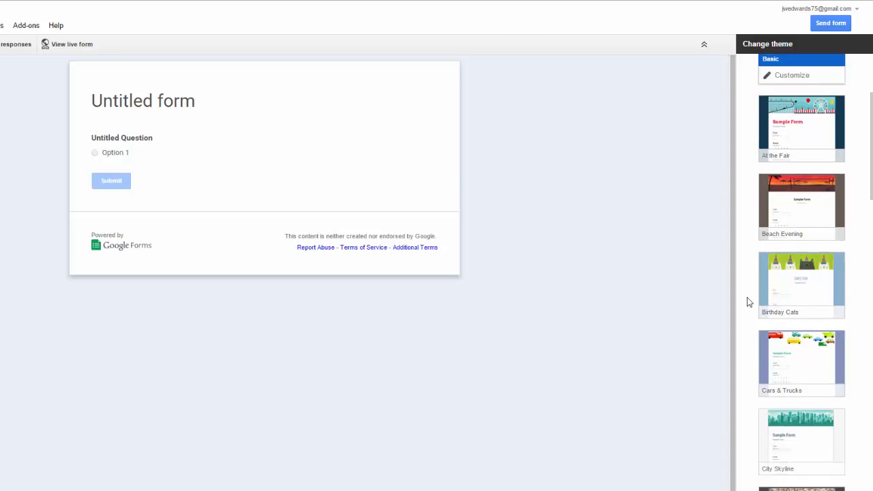
left_click(797, 290)
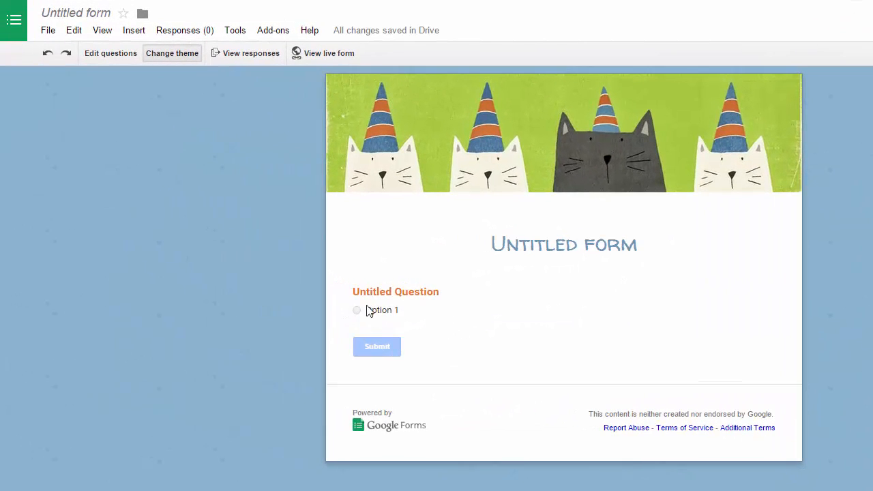
left_click(356, 311)
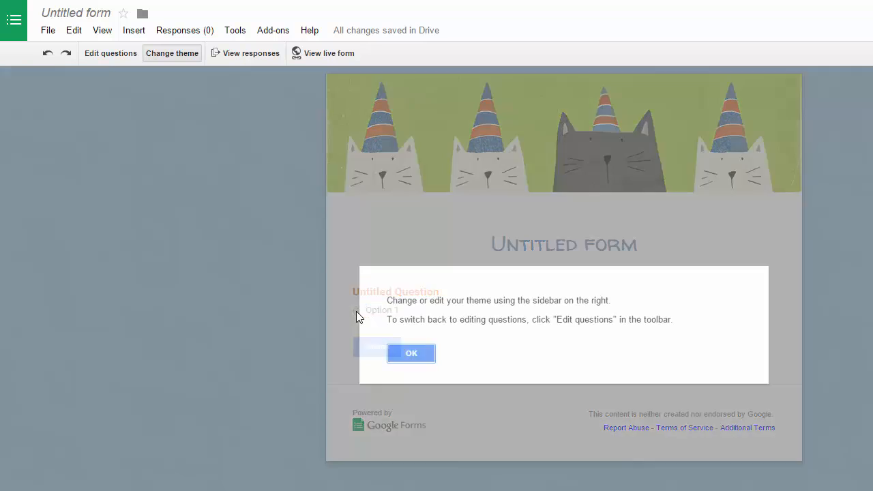
left_click(427, 353)
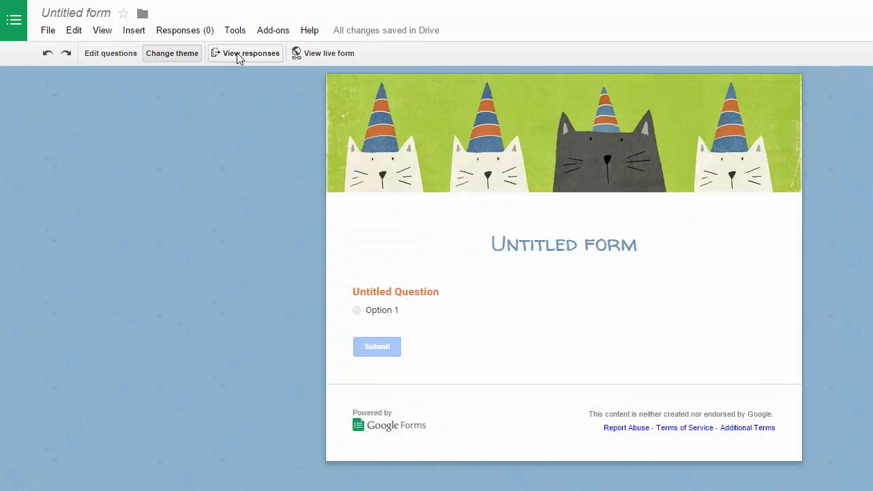
Step: Return to editing the questions and title the form "Cat Survey"
left_click(107, 53)
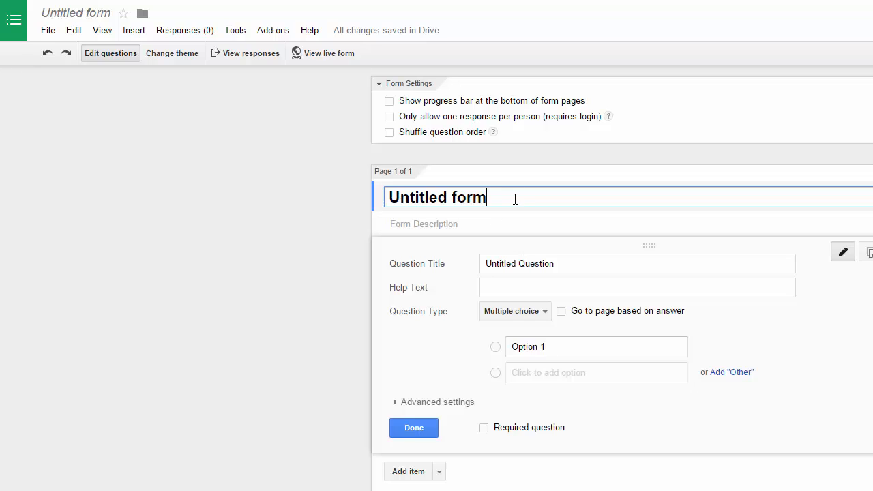
left_click_drag(517, 201, 352, 197)
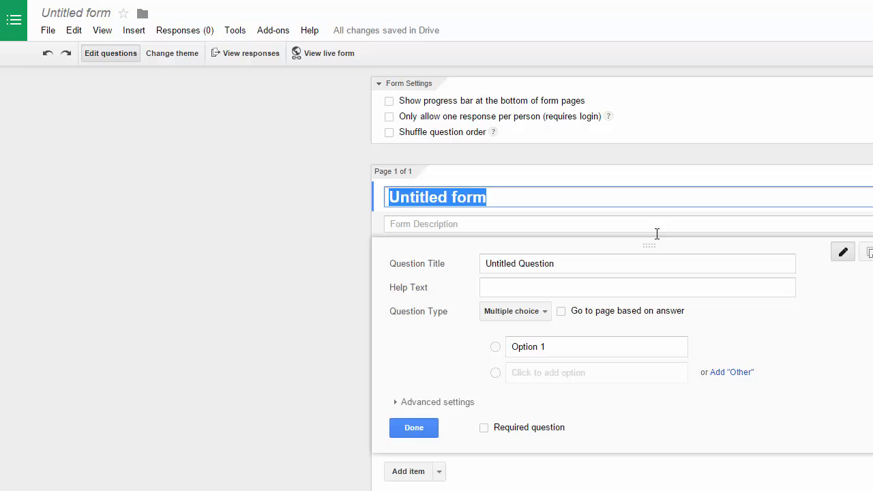
type("Cat ")
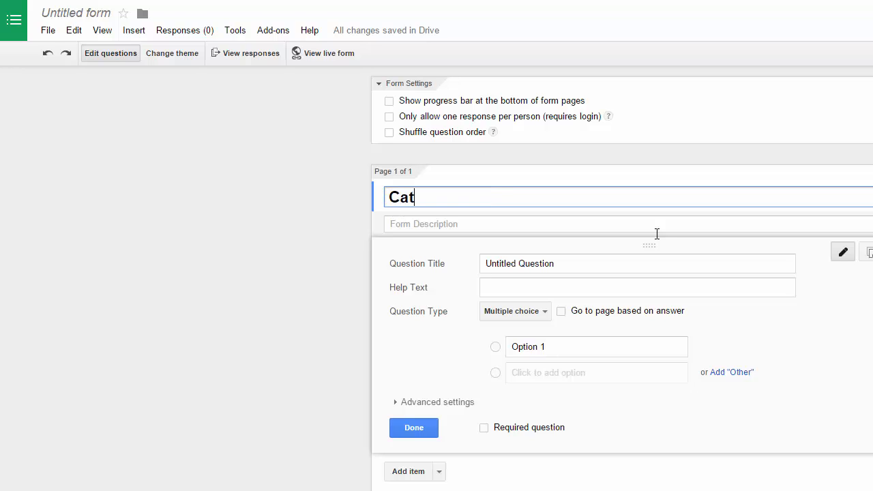
type("Survey")
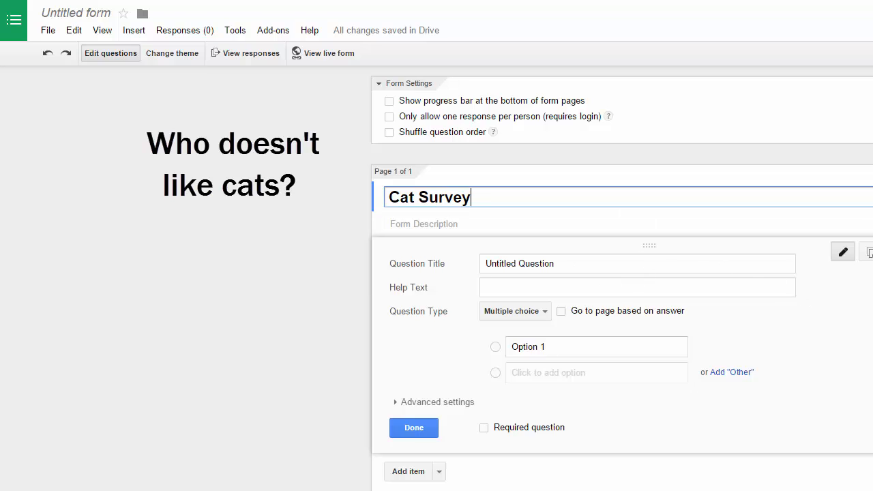
Step: Title the first question "Why are cats so awesome?" and make it a Paragraph text question
left_click(560, 262)
double_click(575, 263)
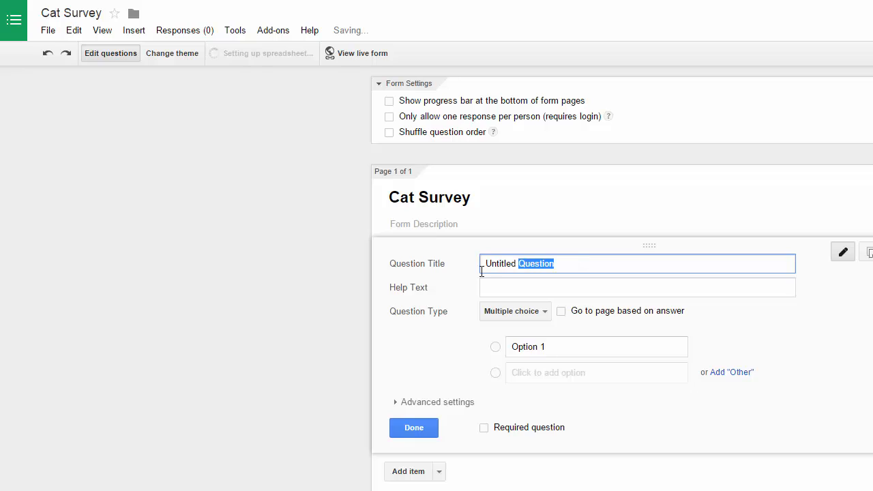
left_click_drag(481, 271, 469, 269)
type("Why")
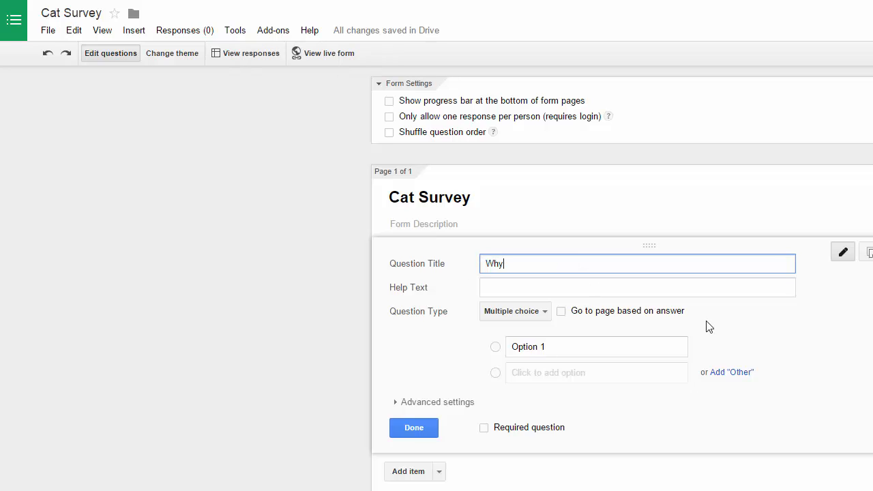
type(" are cats so awesome?")
left_click(545, 315)
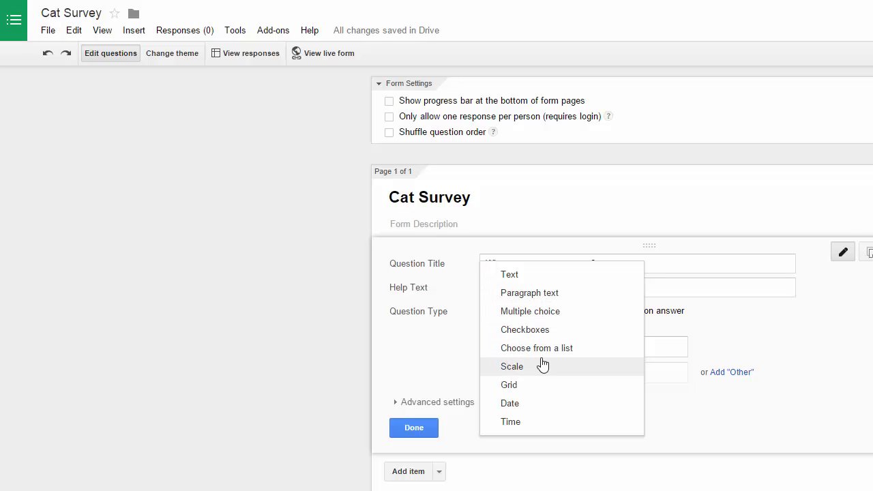
left_click(544, 294)
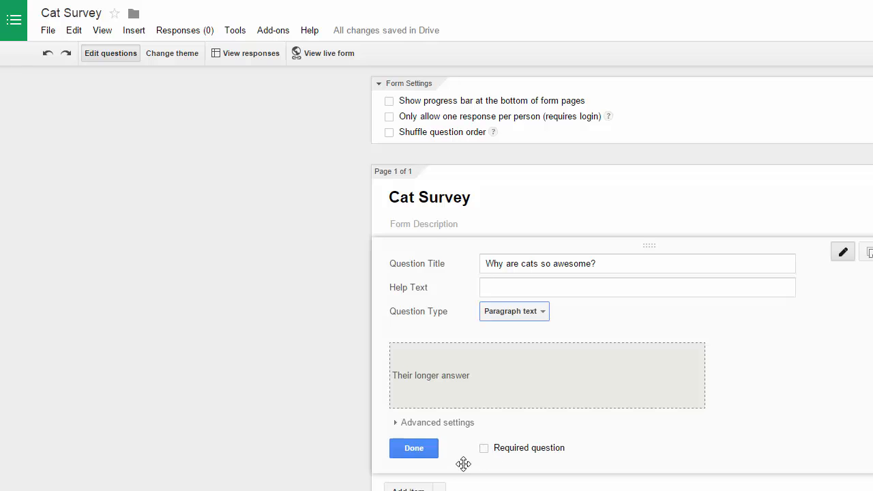
Step: Add a Scale question titled "How awesome are cats?" with a range from 1 to 10
scroll(462, 463, "down", 1)
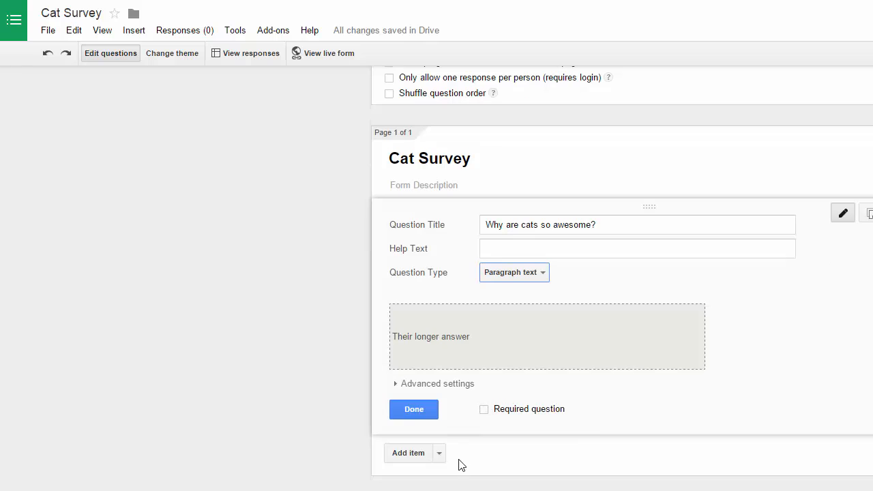
left_click(405, 458)
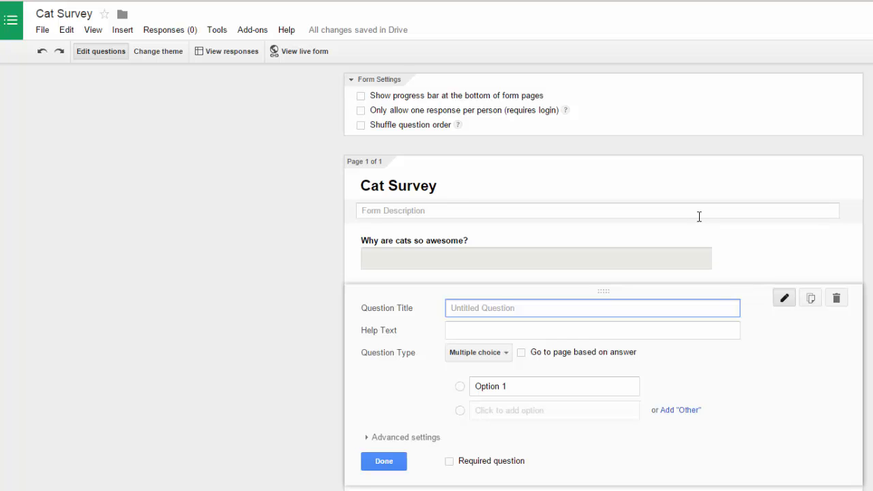
type("How awesome are cats?")
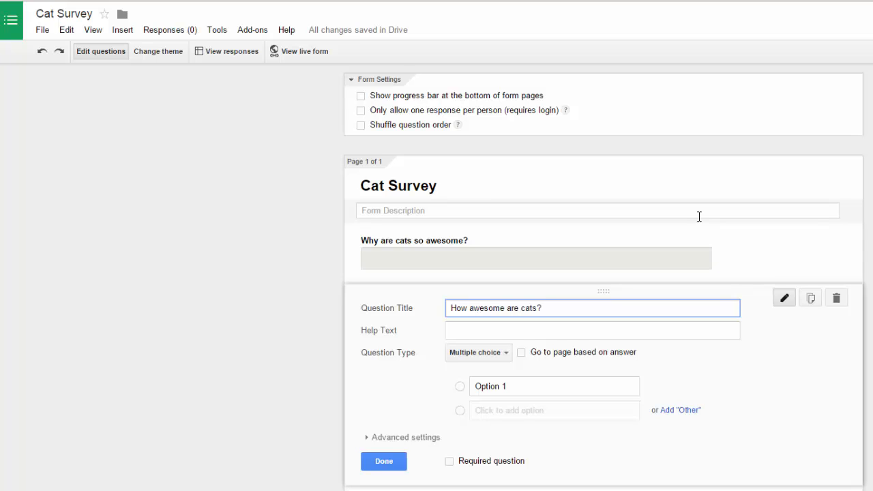
left_click(508, 359)
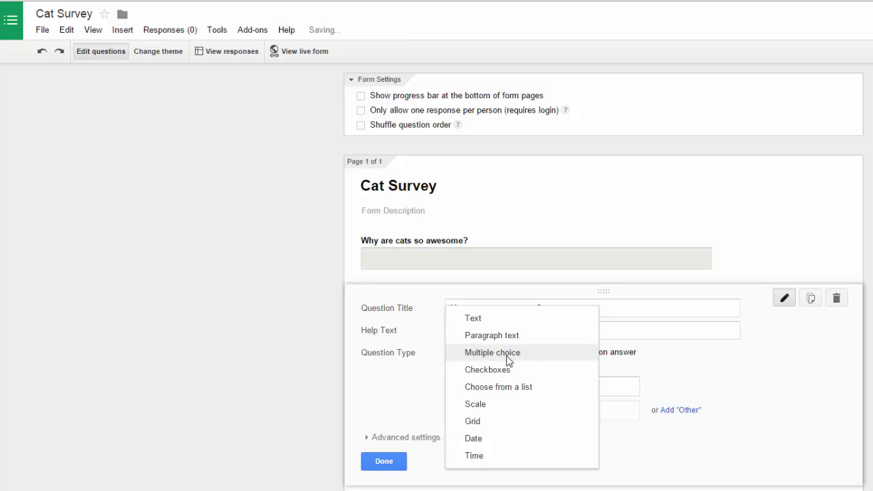
left_click(488, 406)
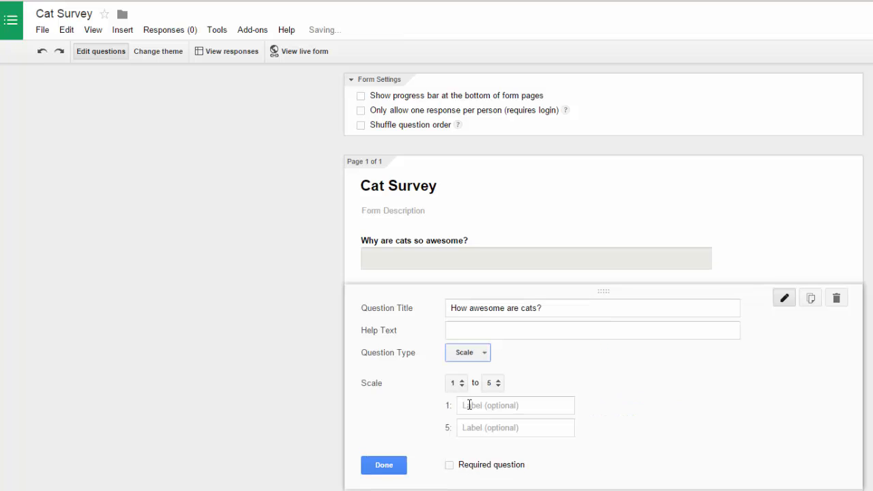
left_click(498, 383)
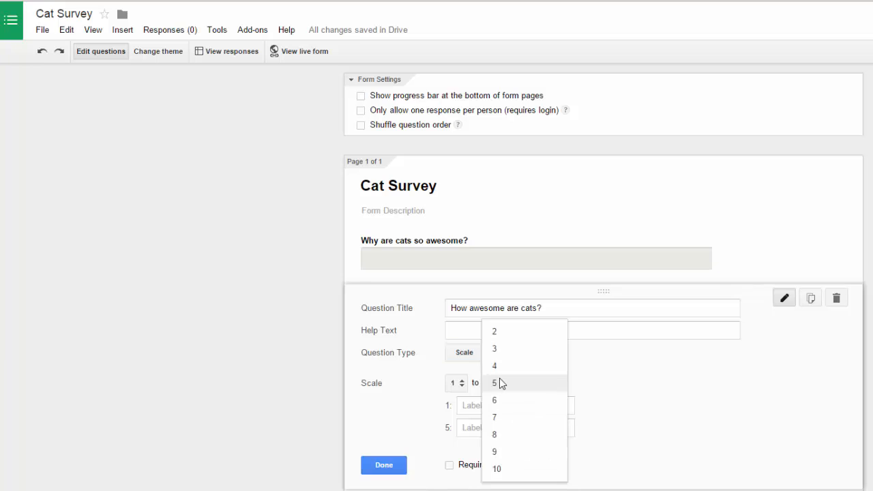
left_click(512, 466)
scroll(680, 431, "down", 1)
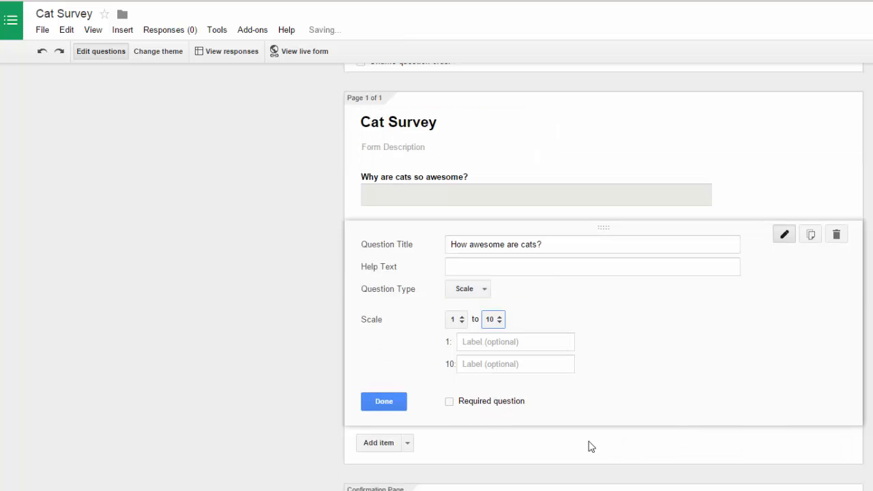
scroll(495, 446, "up", 1)
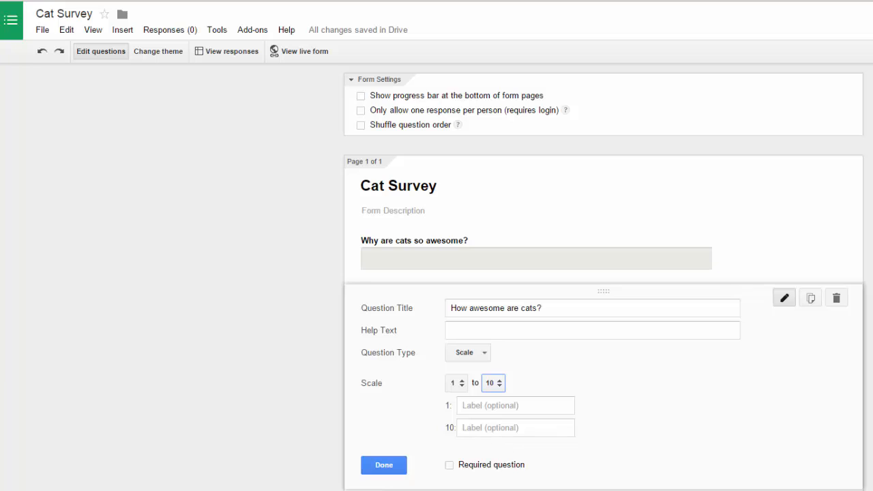
Step: Add a multiple choice question titled "Why are cats better than dogs?" below the scale question
left_click(380, 489)
scroll(535, 339, "down", 1)
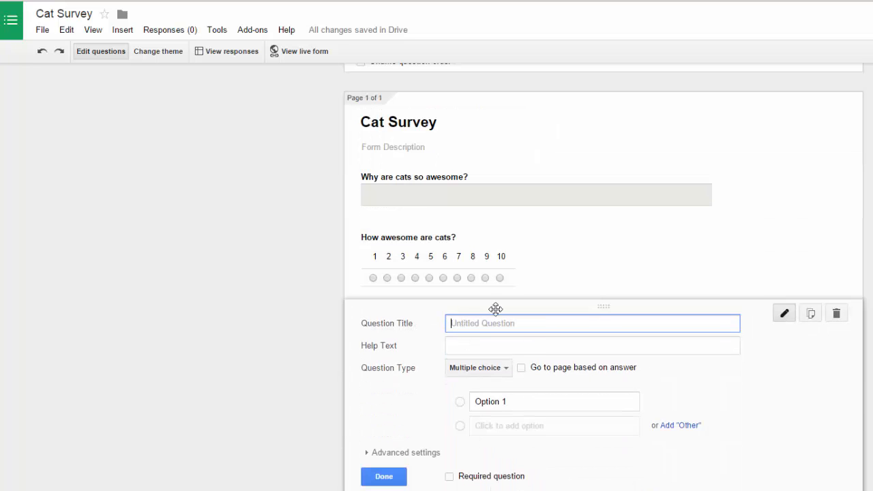
type("Why")
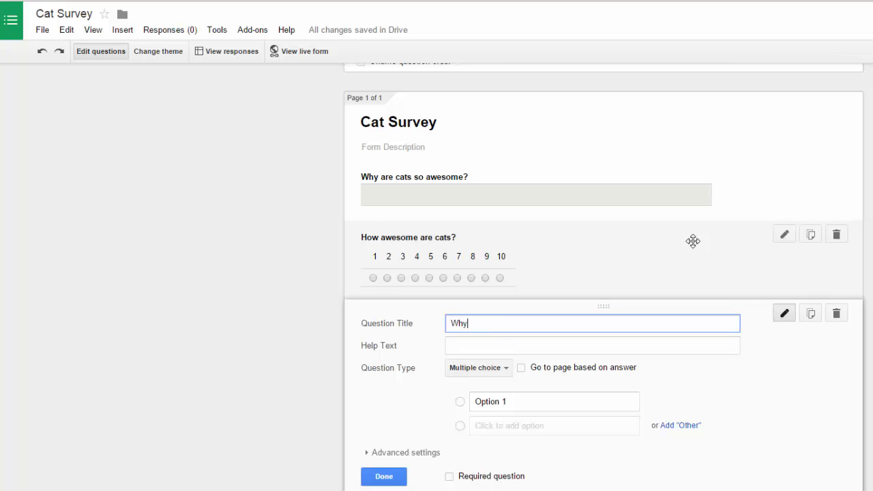
type(" are cats better than dogs?")
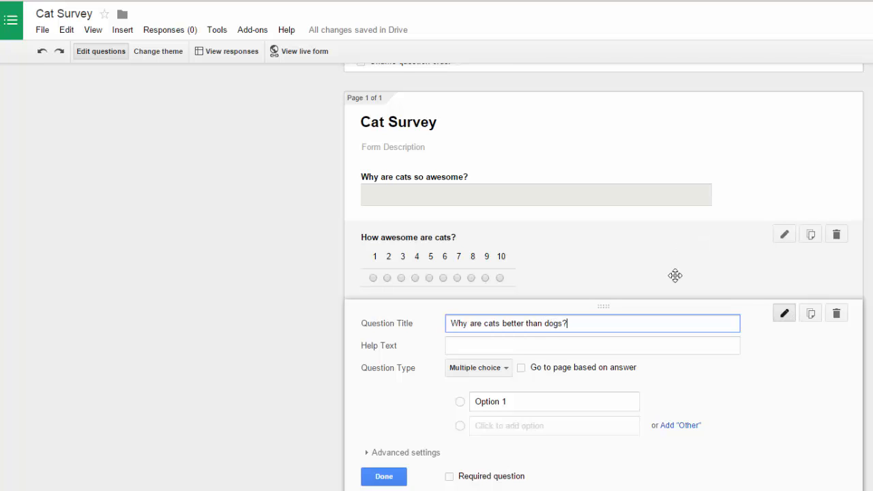
Step: Enter the answer options "They are loyal pets", "They are furry" and "They are cleaner" for the dog comparison question
left_click(520, 403)
type("They are")
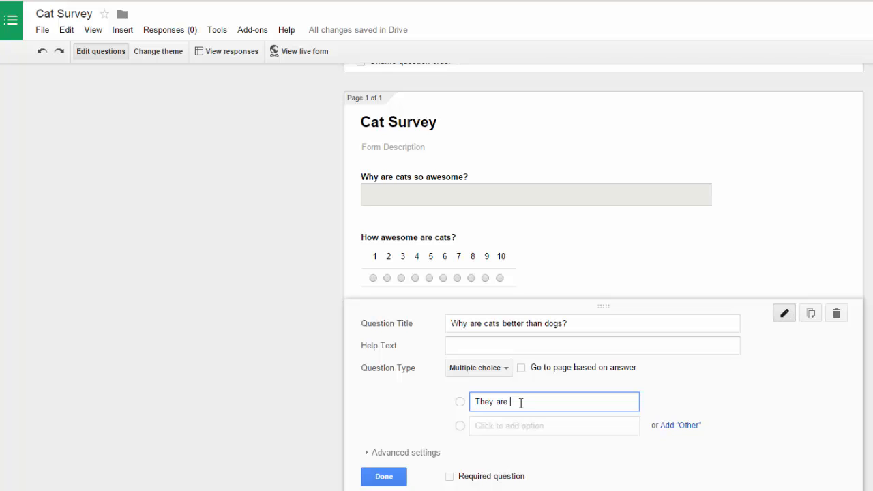
type("loyal pets")
left_click(481, 432)
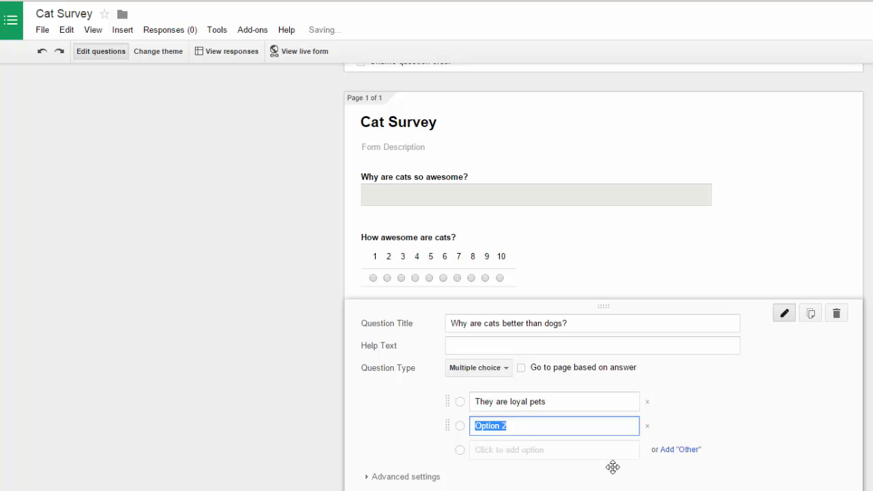
type("They are furry")
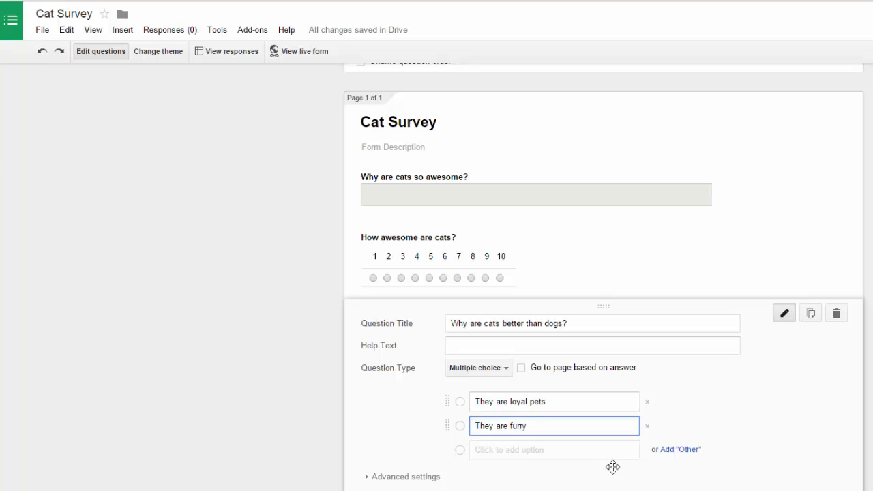
left_click(521, 450)
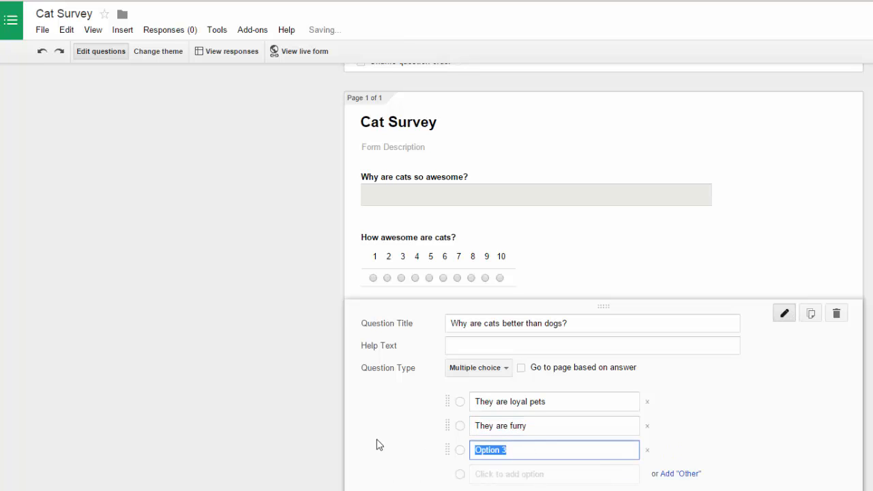
type("They are ")
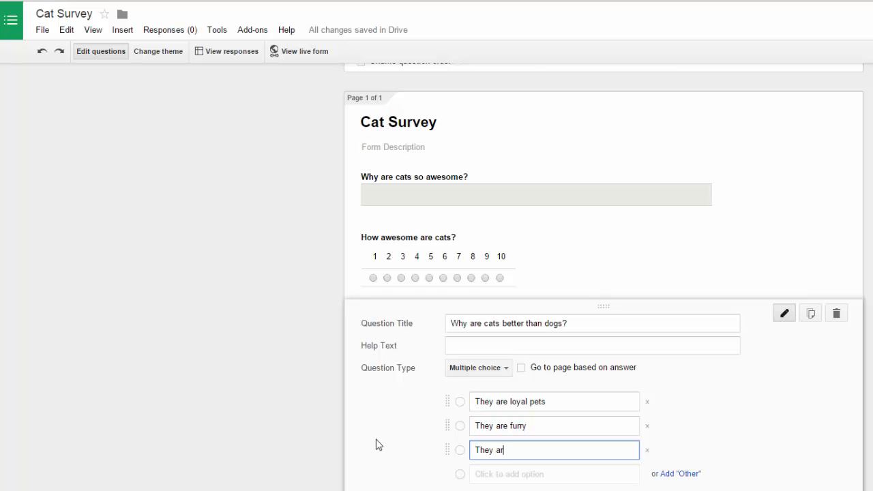
type("cleaner")
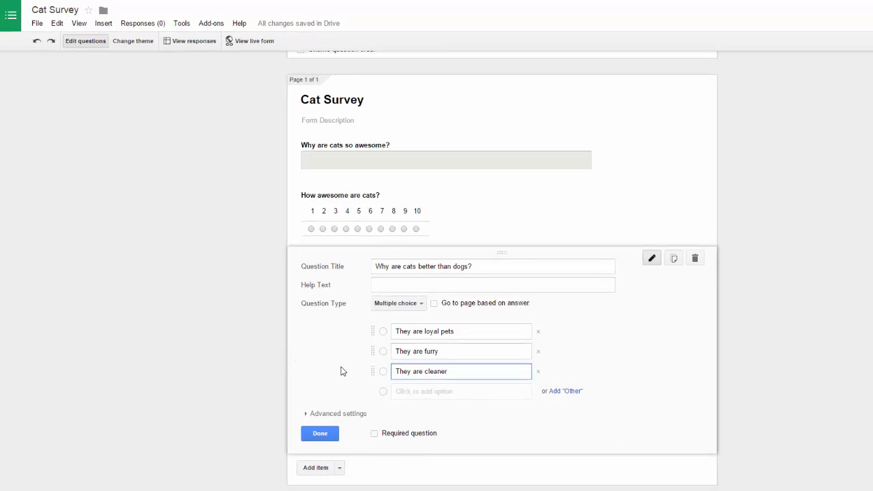
Step: Finish editing the dog comparison question and move the "How awesome are cats?" scale question above "Why are cats so awesome?"
left_click(321, 434)
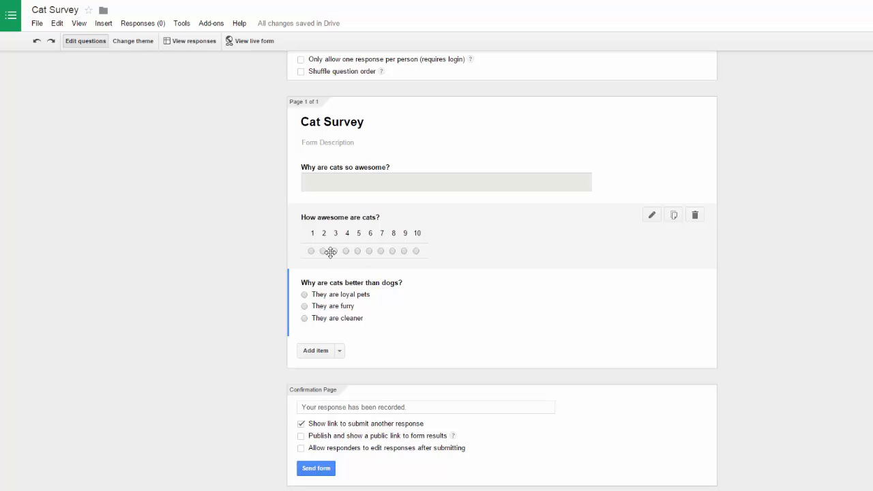
left_click_drag(332, 233, 337, 212)
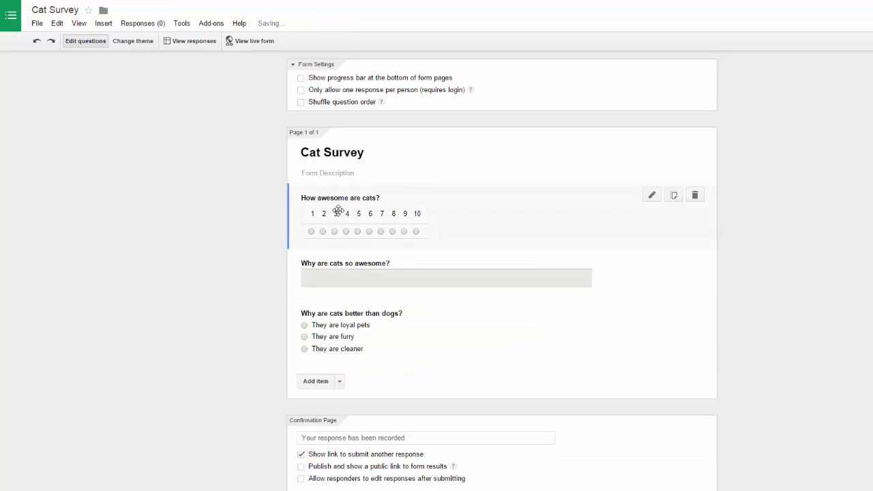
Step: Look at the survey with its theme applied and return to editing the questions
left_click(144, 43)
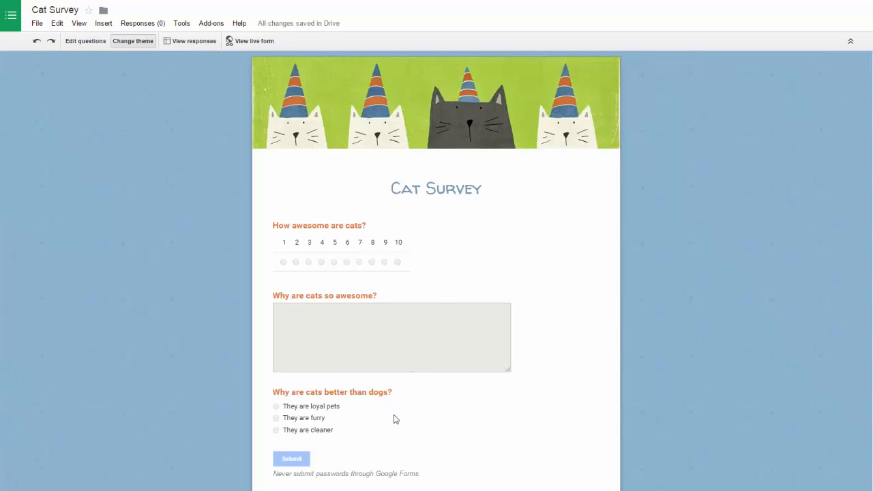
left_click(80, 42)
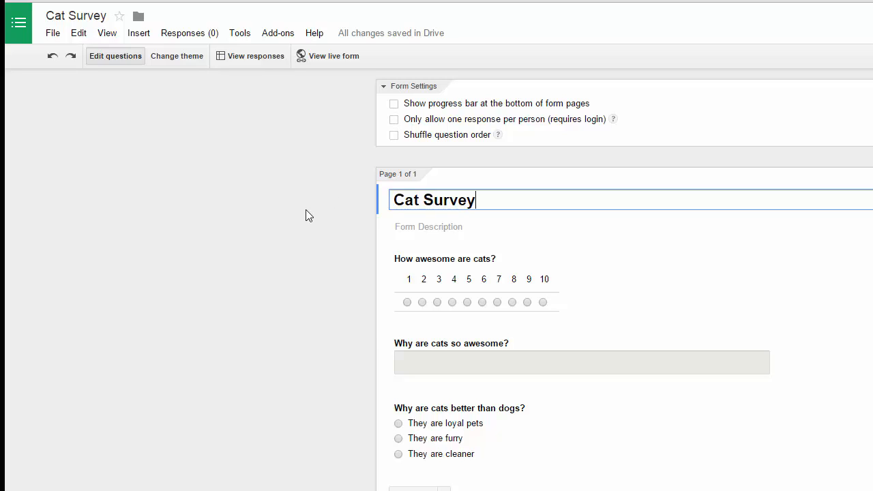
scroll(279, 211, "down", 1)
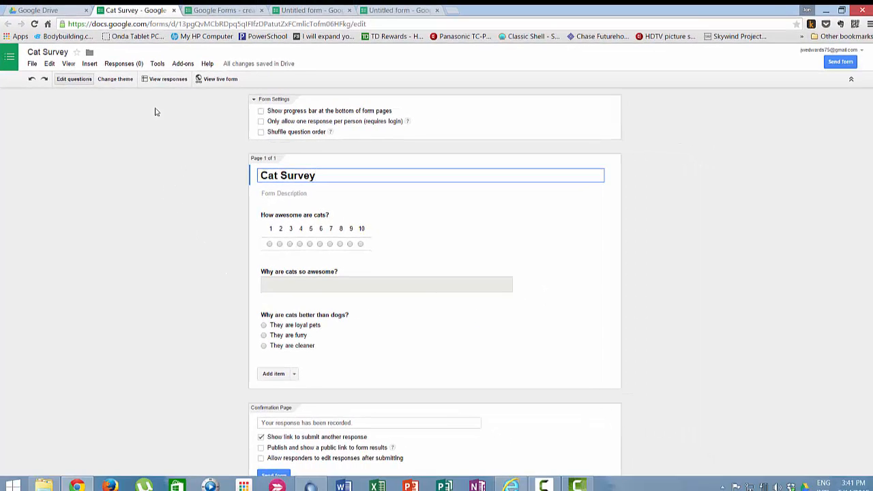
Step: Generate a short URL as the form's sharing link, select it, and finish the send form dialog
left_click(837, 62)
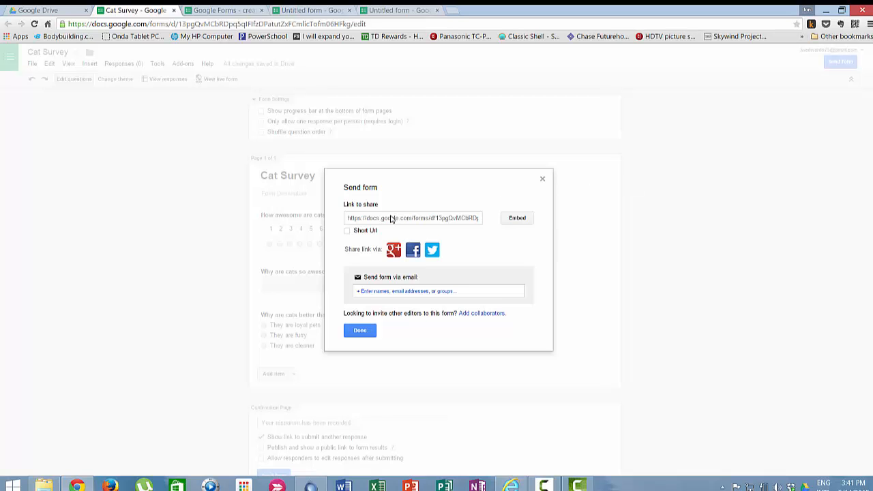
left_click(393, 218)
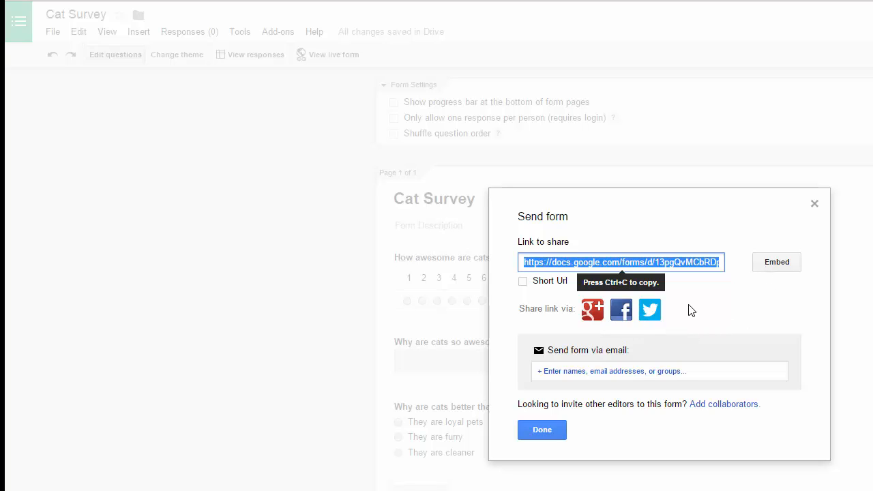
left_click(522, 283)
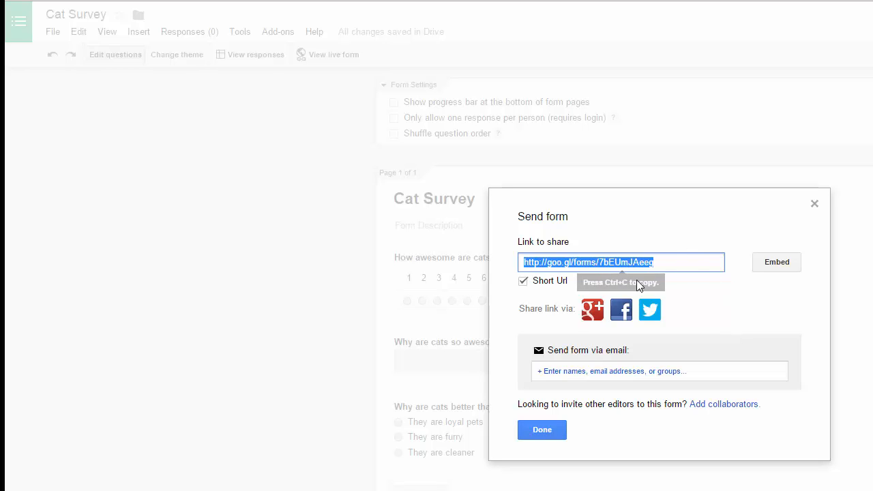
left_click(558, 429)
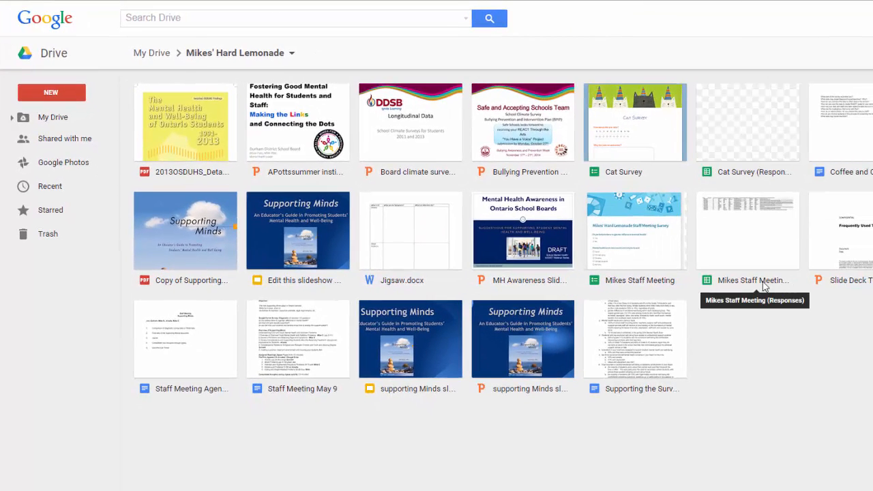
Step: Open the Cat Survey form and its responses spreadsheet from the Mikes' Hard Lemonade folder in Google Drive to view them
left_click(629, 117)
double_click(630, 120)
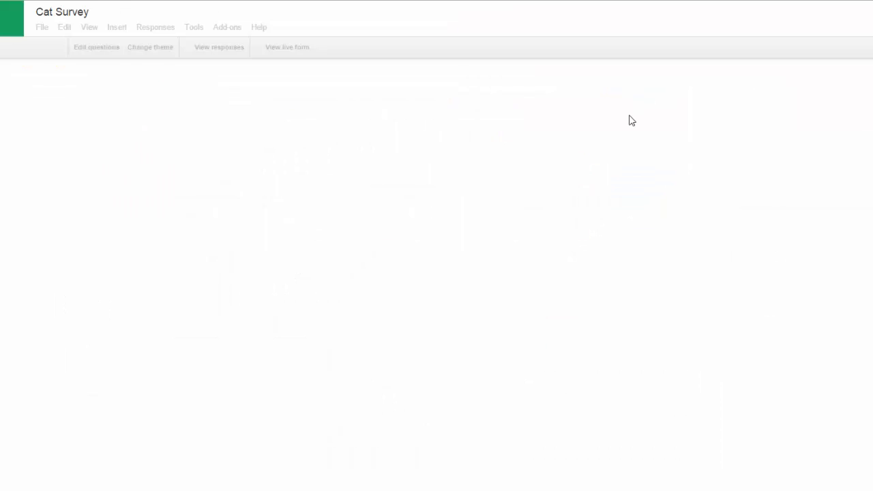
scroll(199, 272, "down", 1)
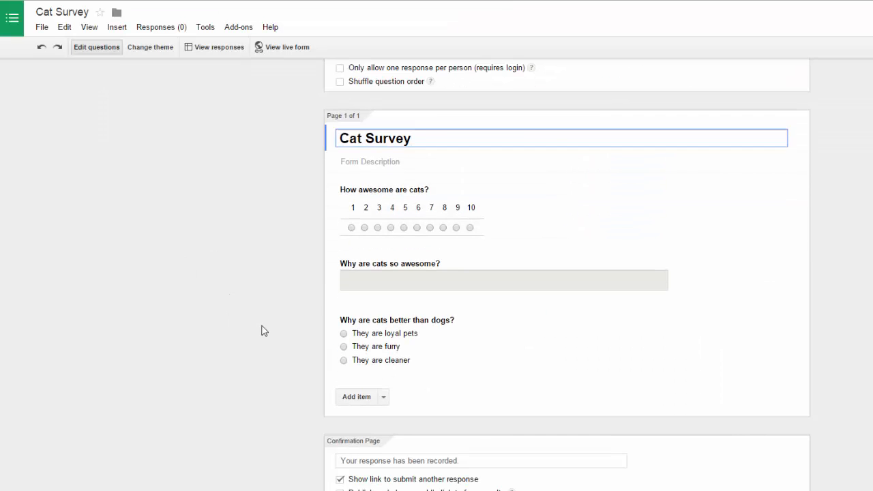
scroll(261, 331, "up", 1)
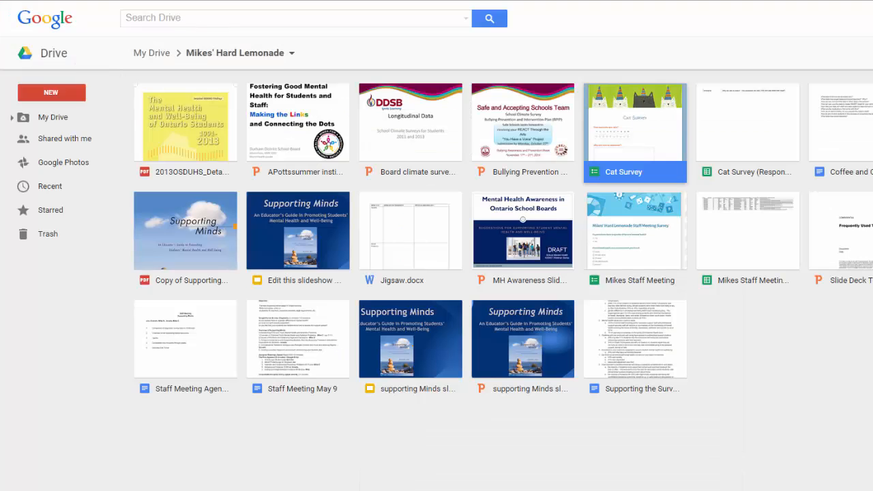
double_click(754, 117)
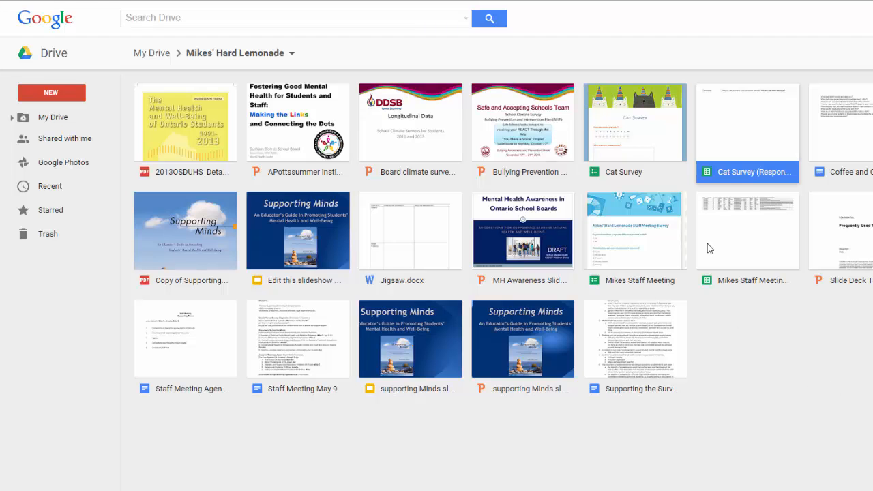
Step: Open the Mikes Staff Meeting (Responses) spreadsheet from the Drive folder and show its summary of responses
double_click(743, 223)
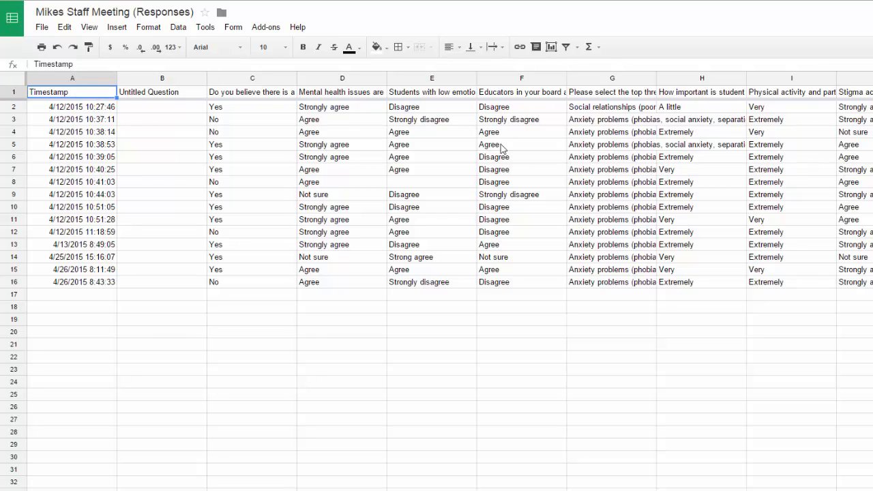
left_click(205, 27)
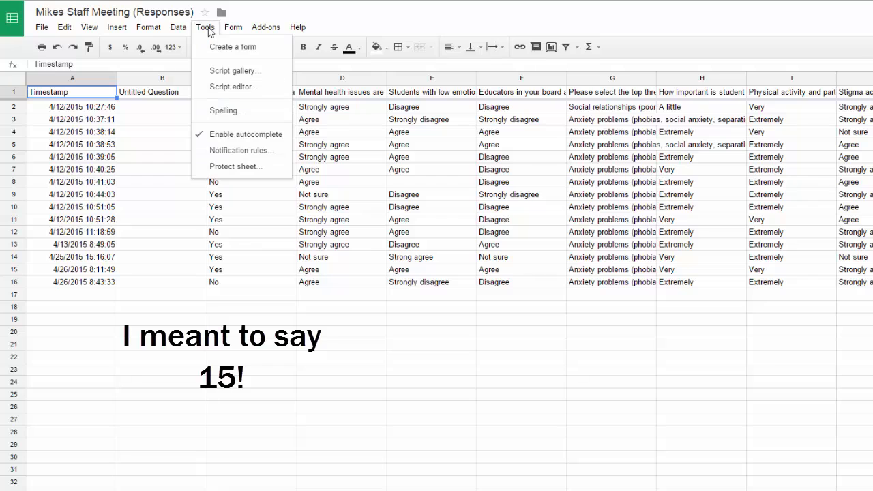
mouse_move(236, 31)
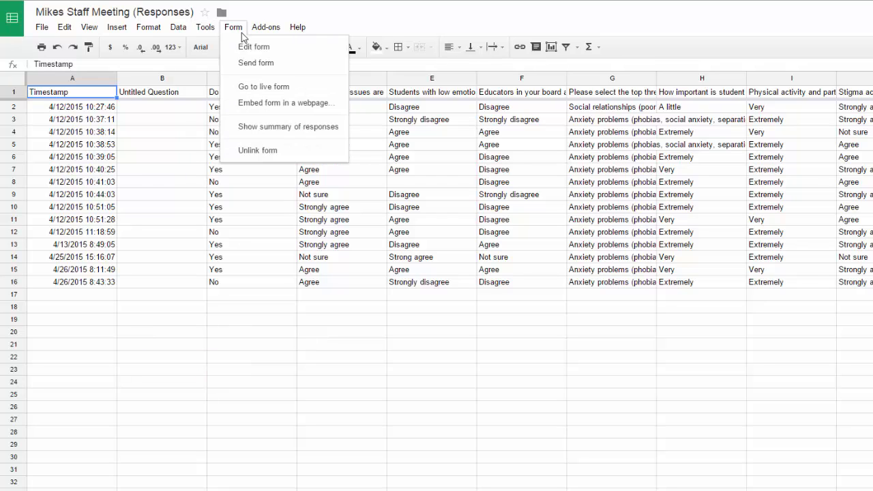
left_click(287, 130)
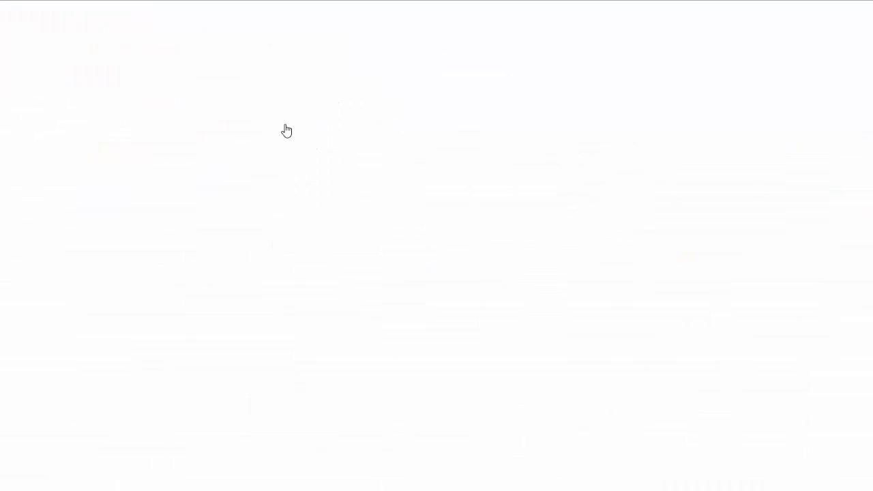
Step: Look through the charts and answer breakdowns for each question in the response summary
scroll(449, 236, "down", 3)
scroll(448, 235, "down", 7)
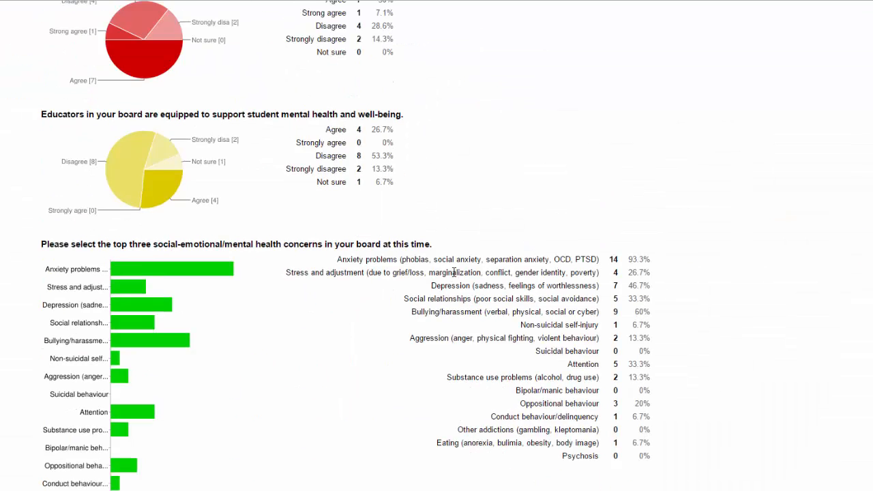
scroll(456, 316, "up", 10)
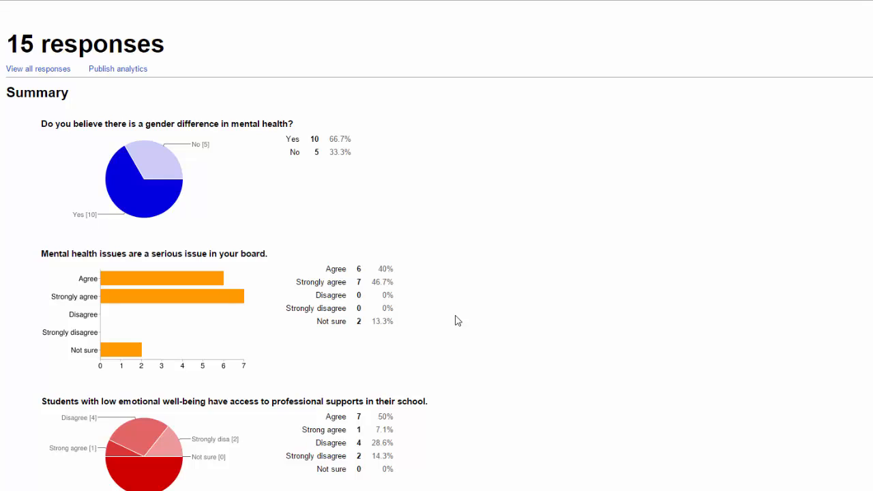
scroll(458, 327, "down", 14)
scroll(459, 342, "up", 10)
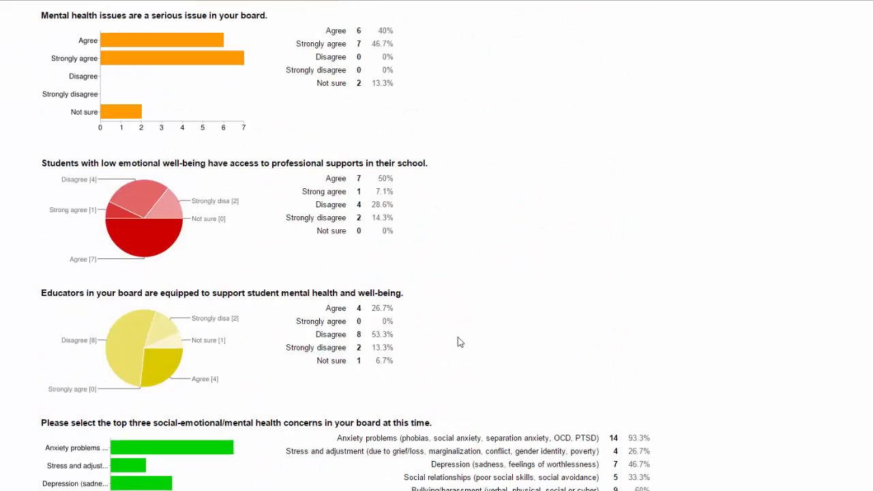
scroll(459, 342, "up", 3)
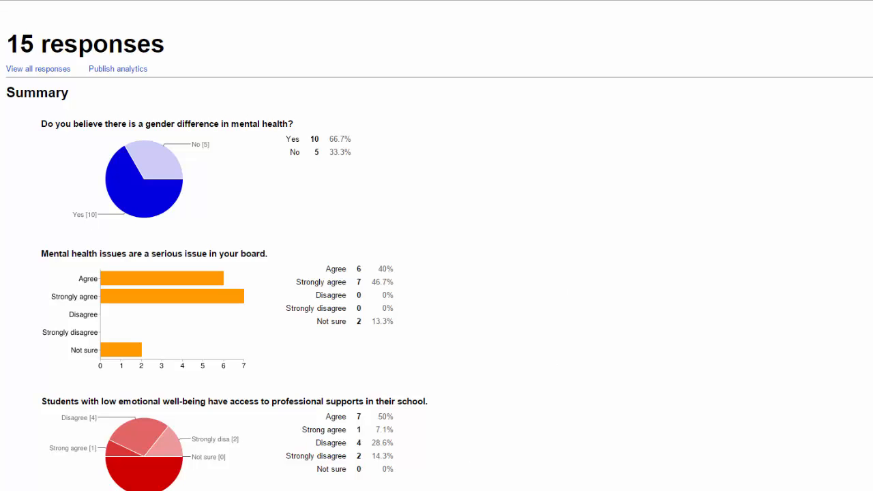
Step: Switch to Skitch, discard the existing snapshot and capture the gender difference question with its pie chart and answer figures
left_click(282, 483)
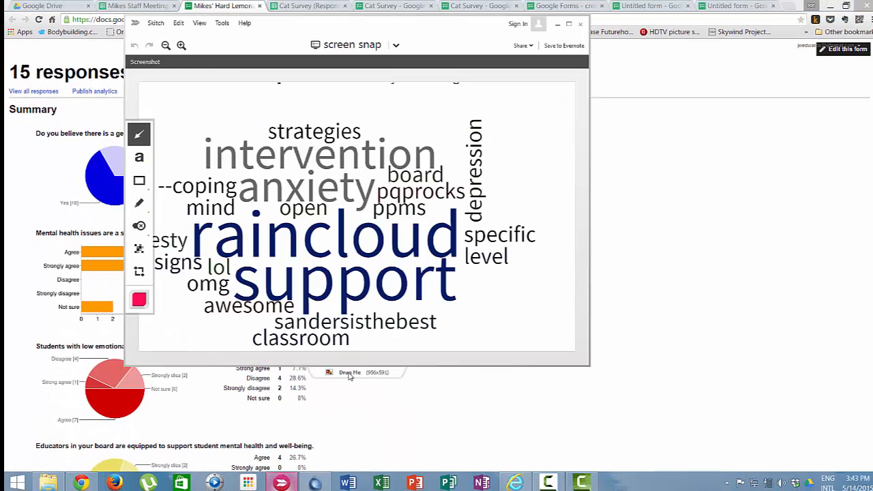
left_click(396, 45)
left_click(372, 62)
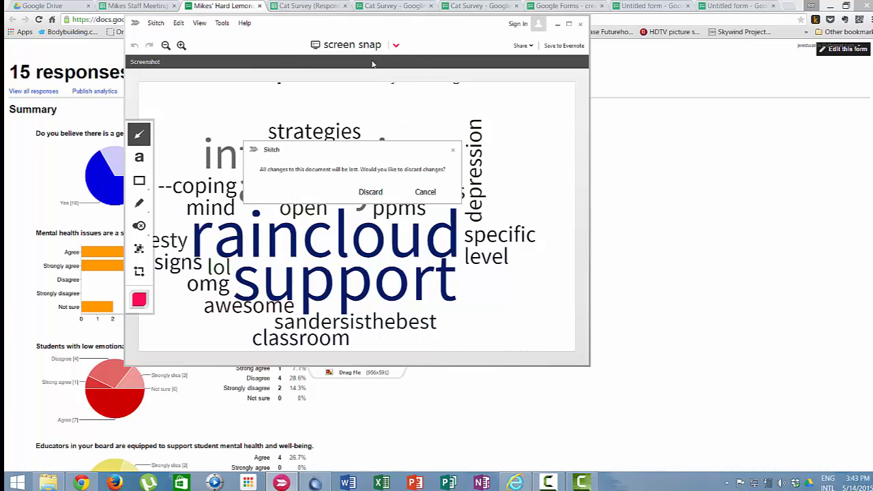
left_click(370, 191)
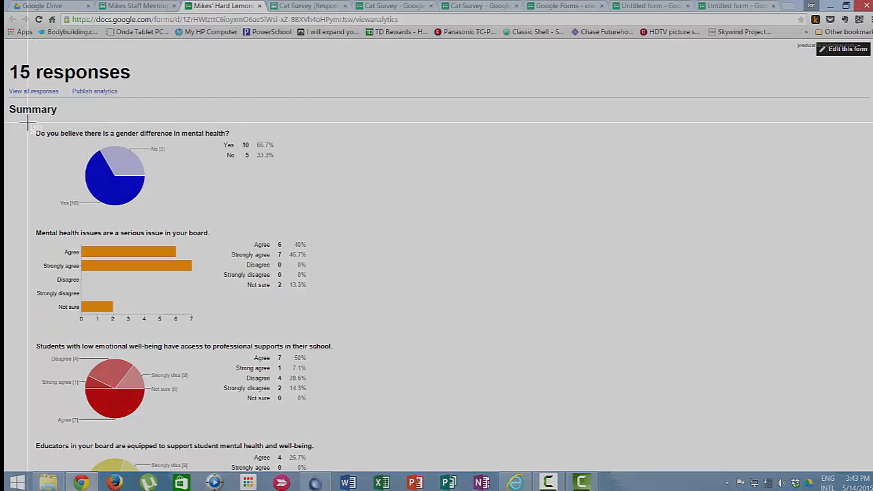
left_click_drag(28, 123, 311, 218)
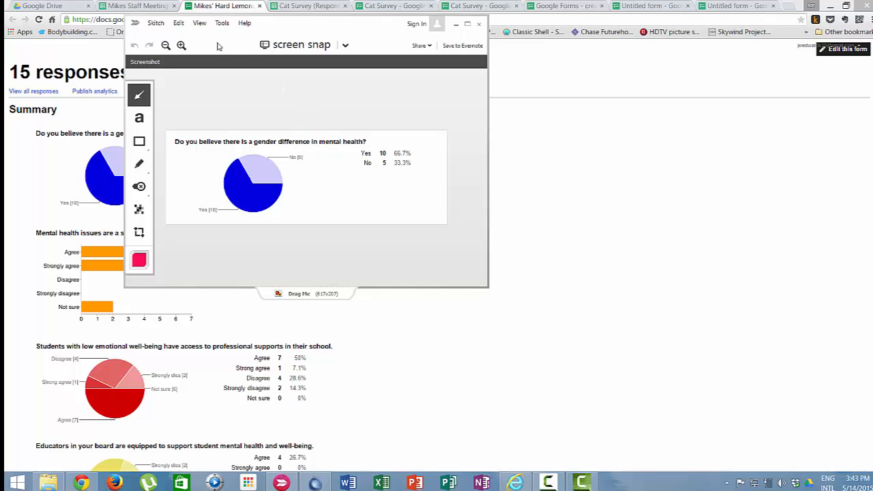
Step: Copy the captured chart from Skitch and paste it into a new blank Word document
left_click(180, 23)
left_click(196, 82)
left_click(349, 481)
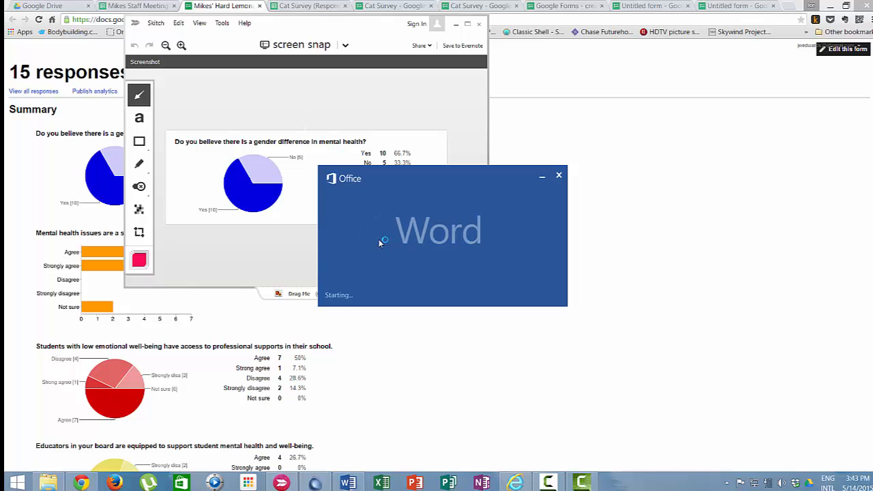
left_click(498, 234)
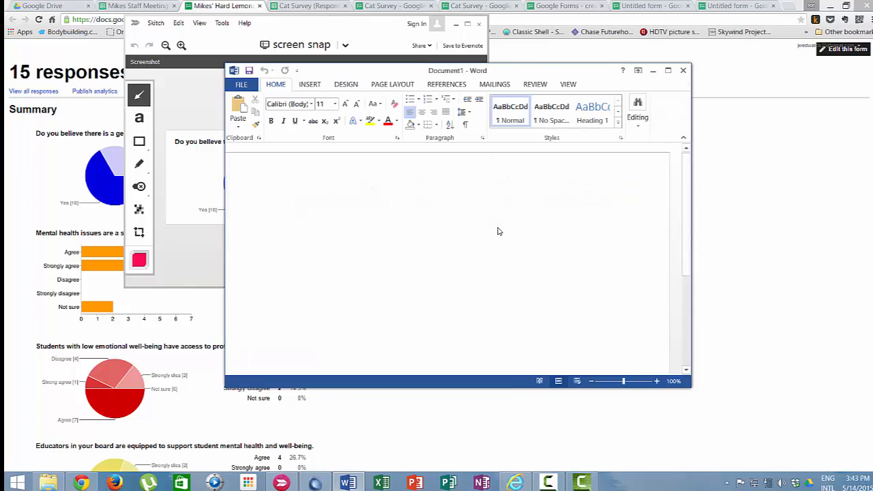
right_click(337, 218)
left_click(362, 265)
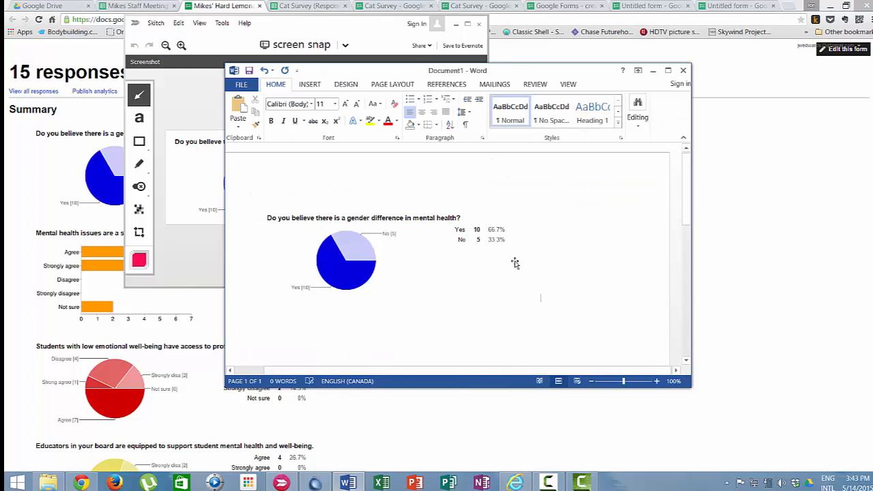